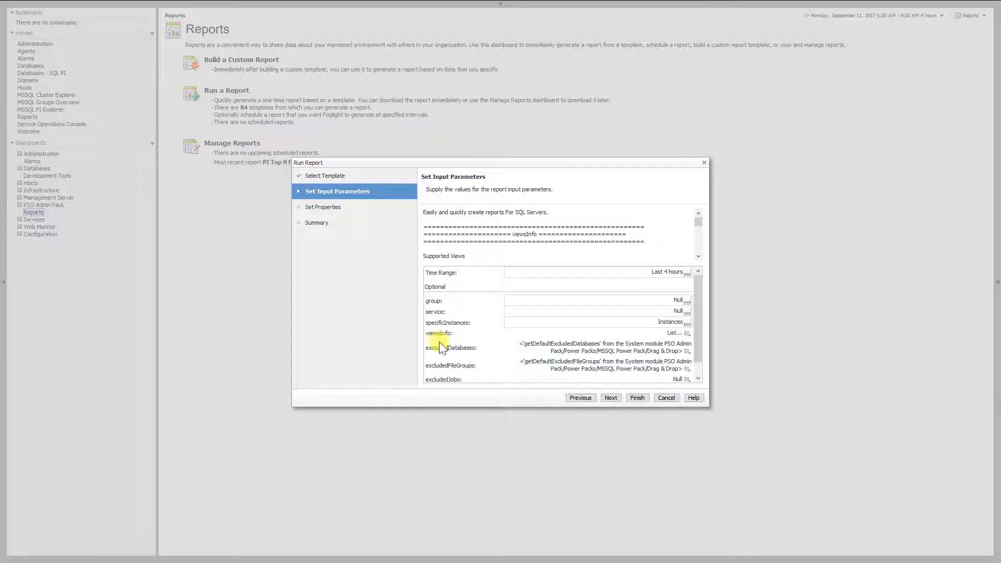
Review the viewsInfo, excludedDatabases, excludedFileGroups and excludedJobs parameters, and generate the multi-instance SQL Server report for the last 4 hours.
double_click(438, 333)
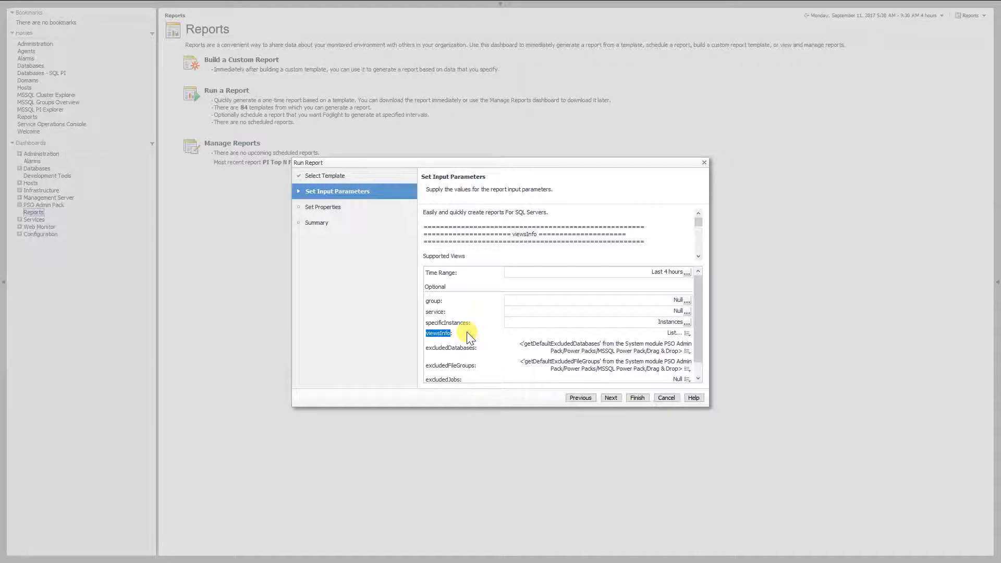
click(468, 345)
double_click(470, 349)
double_click(461, 368)
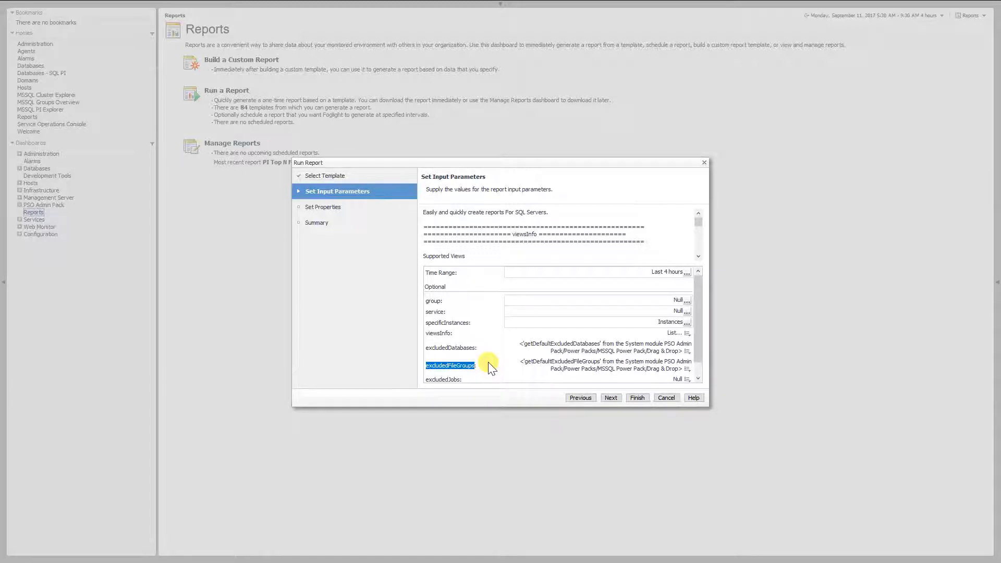
scroll(486, 373, down, 1)
triple_click(449, 367)
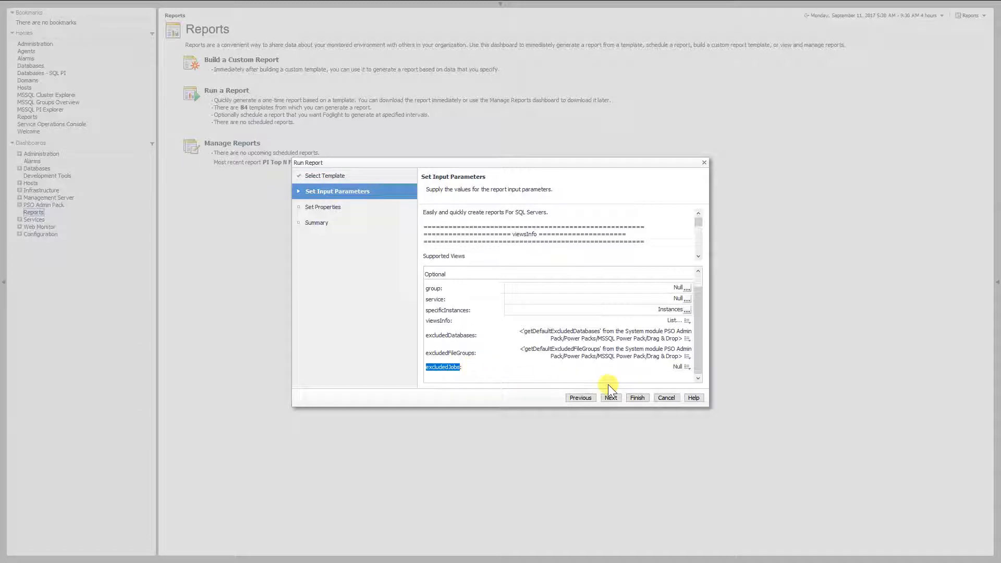
click(637, 398)
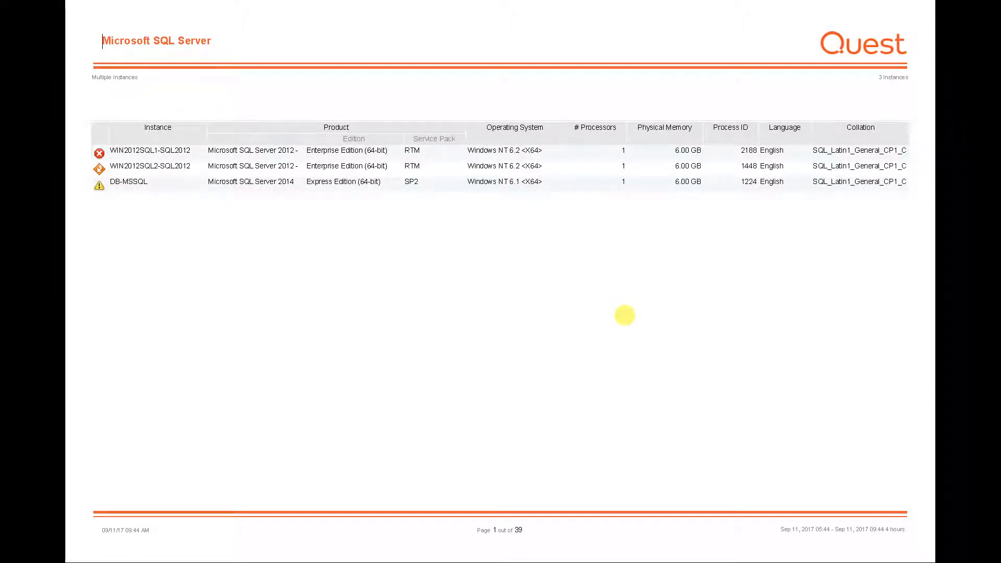
Page through the generated Microsoft SQL Server report to examine its availability, services, memory, mirroring and SQL Agent jobs sections.
key(Page_Down)
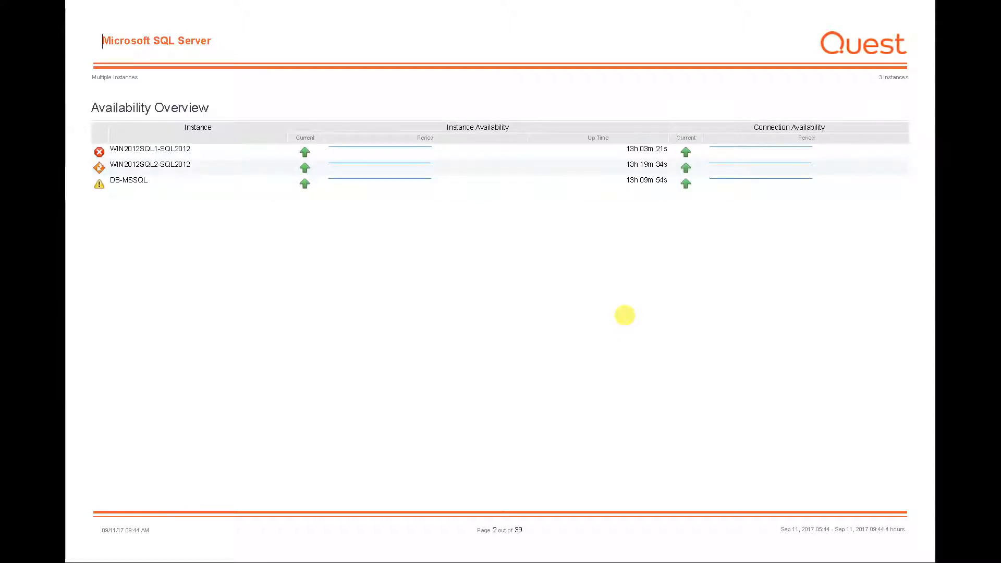
key(Page_Down)
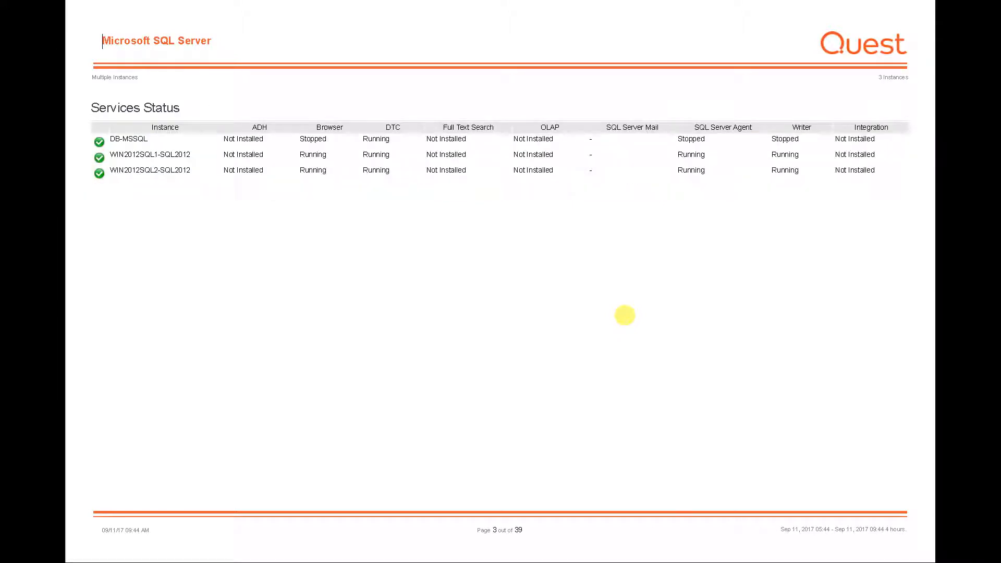
key(Page_Down)
key(Page_Down)
key(Page_Down)
key(Page_Down)
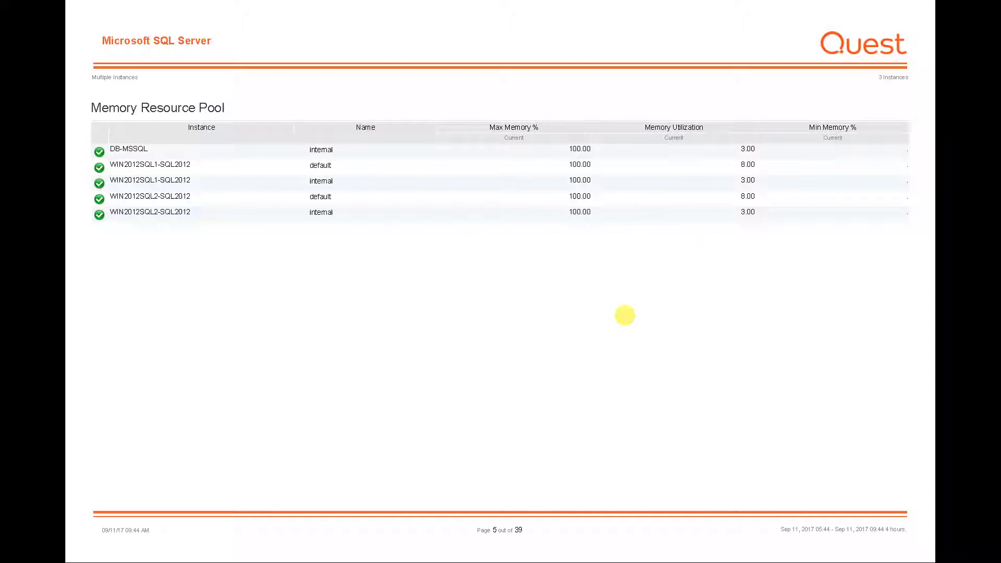
key(Page_Down)
key(Page_Down)
key(Page_Down)
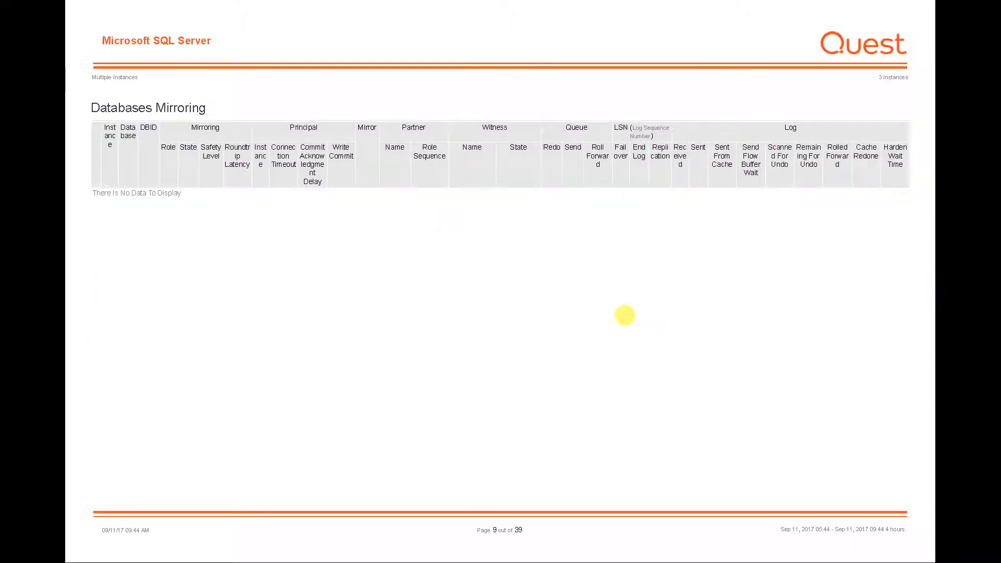
key(Page_Down)
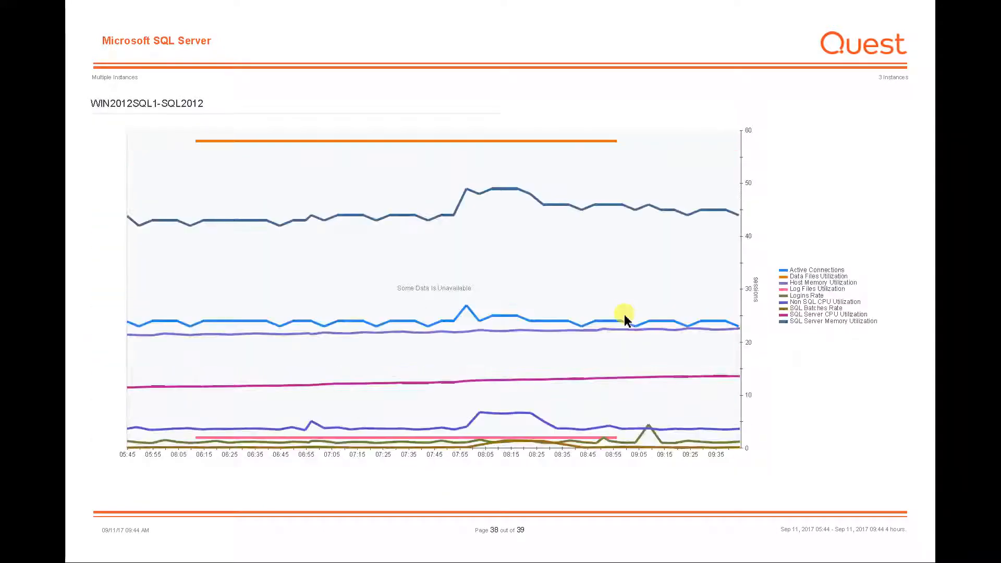
key(Page_Up)
key(Page_Up)
key(Page_Up)
key(Page_Up)
key(Page_Up)
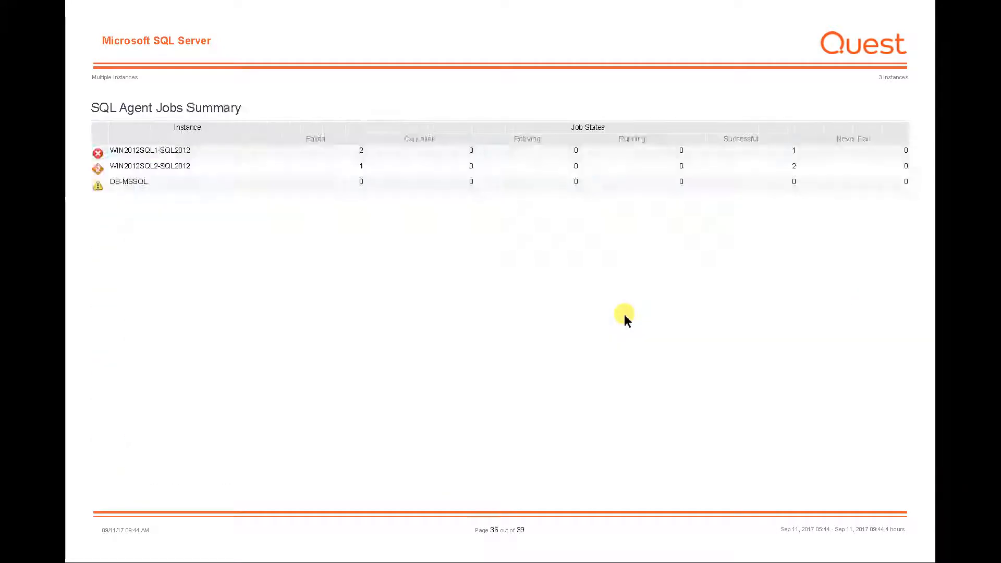
key(Page_Up)
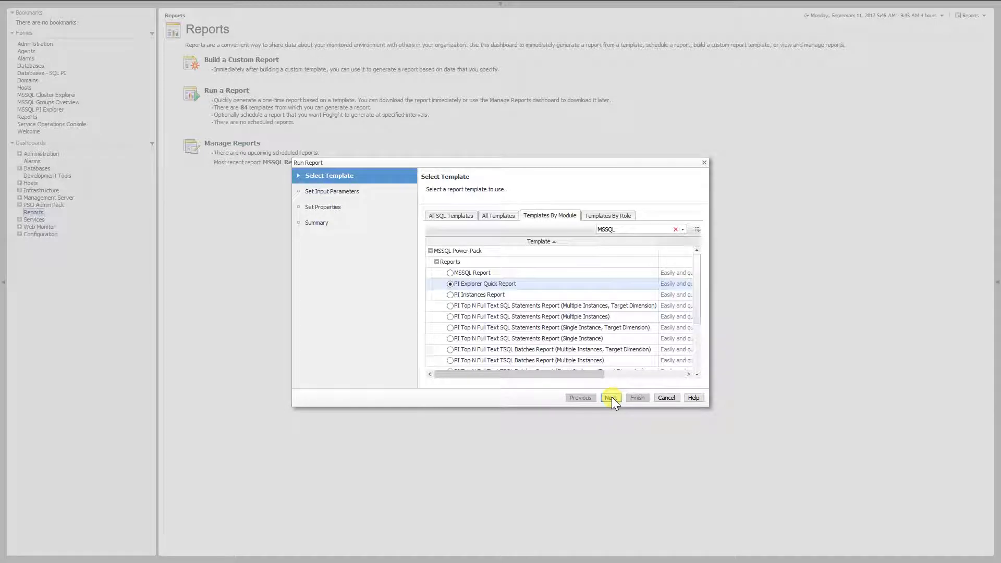
Examine the full list of input parameters for the PI Explorer Quick Report template and return to template selection.
click(610, 398)
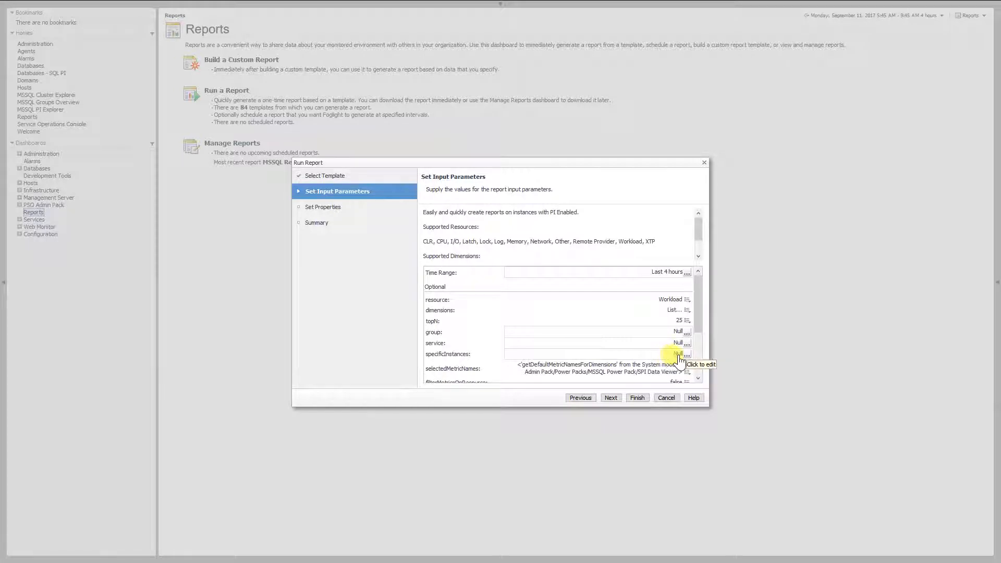
drag(695, 318, 696, 367)
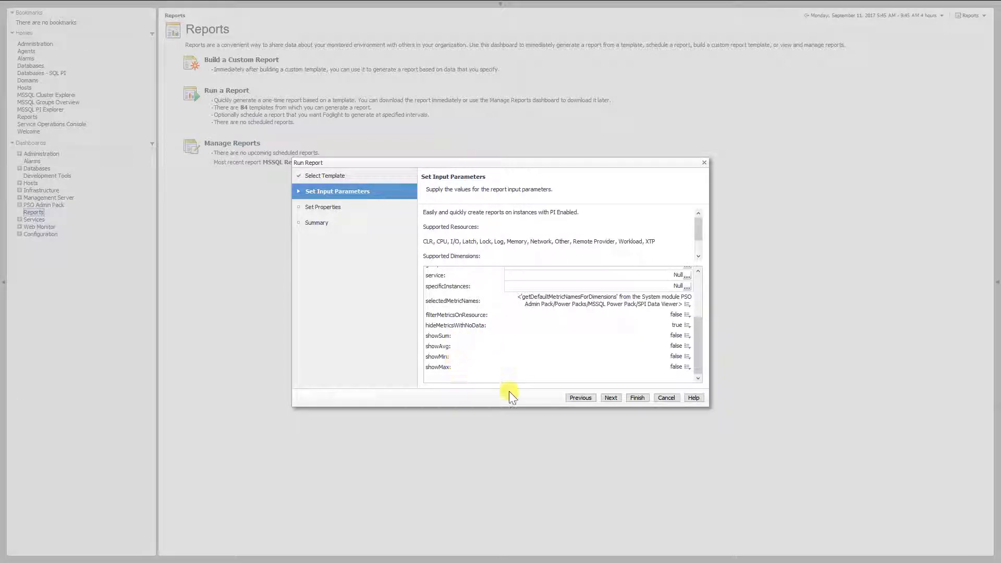
click(578, 398)
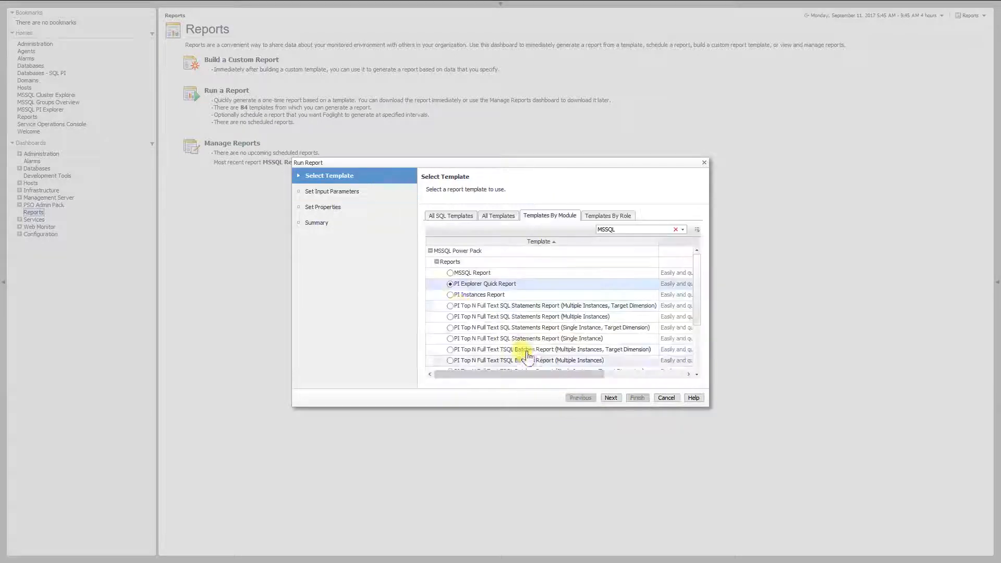
Choose the PI Instances Report template, examine its input parameters and return to template selection.
click(450, 295)
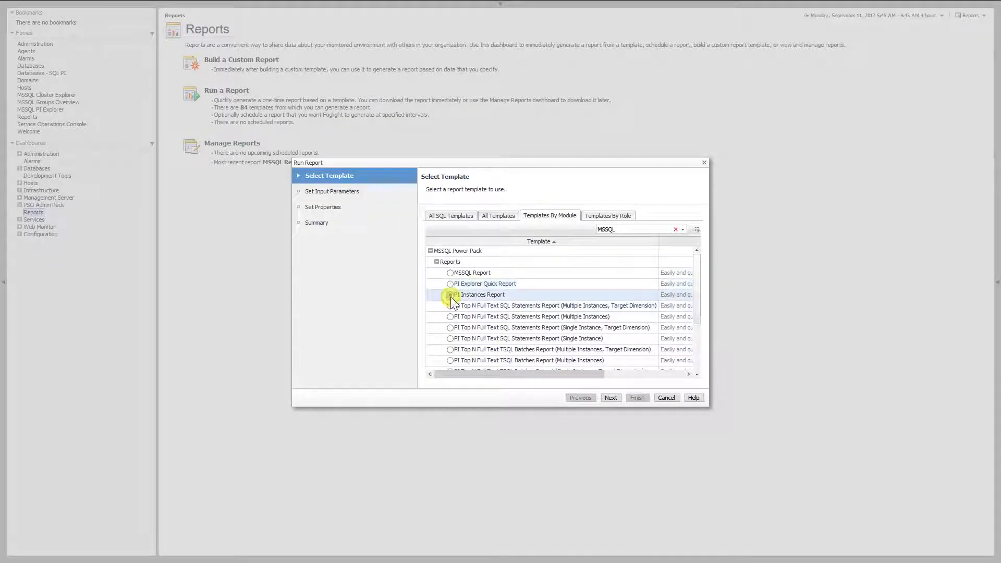
click(609, 398)
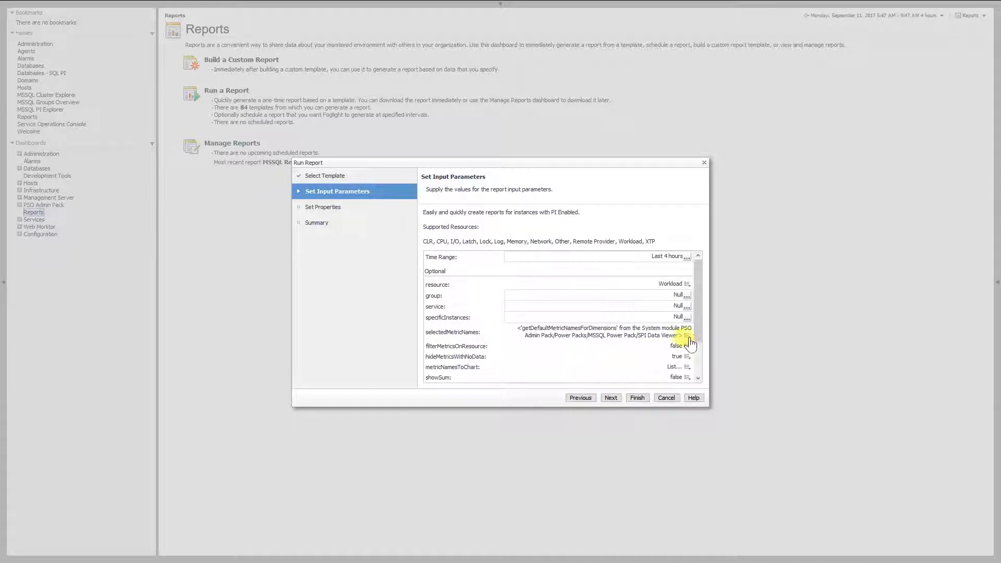
drag(698, 329, 693, 372)
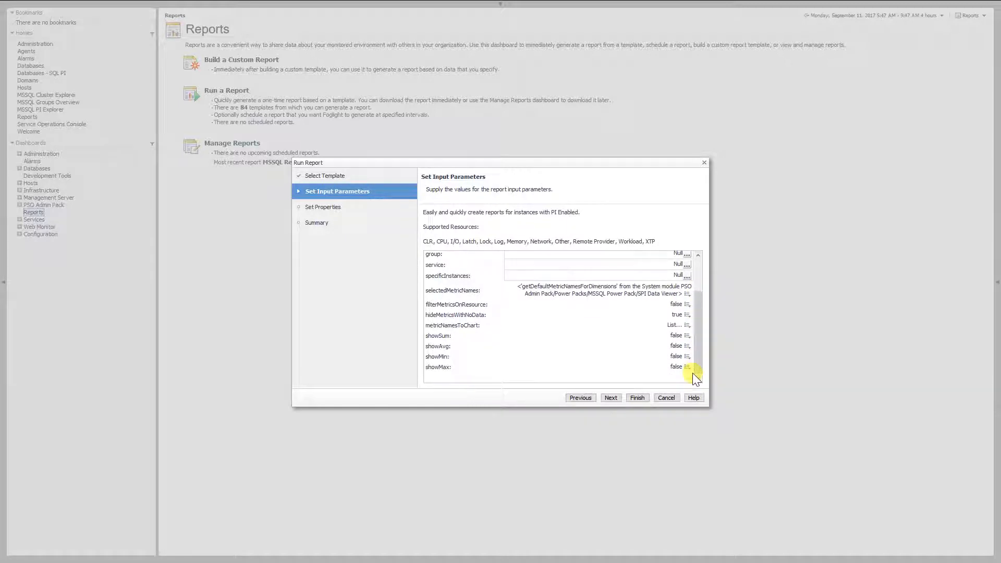
click(583, 398)
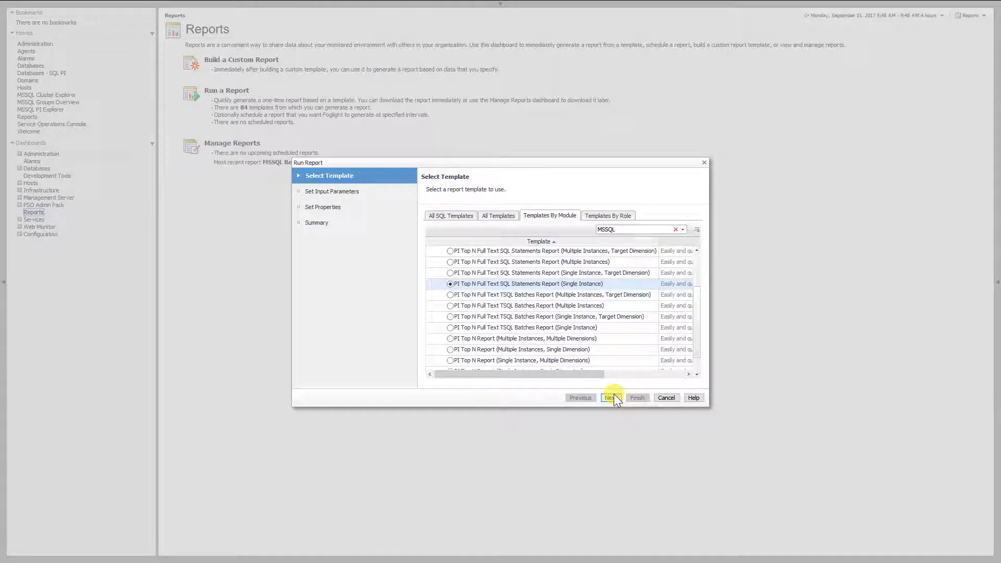
Review the PI Top N Full Text SQL Statements Report (Single Instance) parameters, including includePerDimension, excludePerDimension and metricNamesToChart.
click(611, 397)
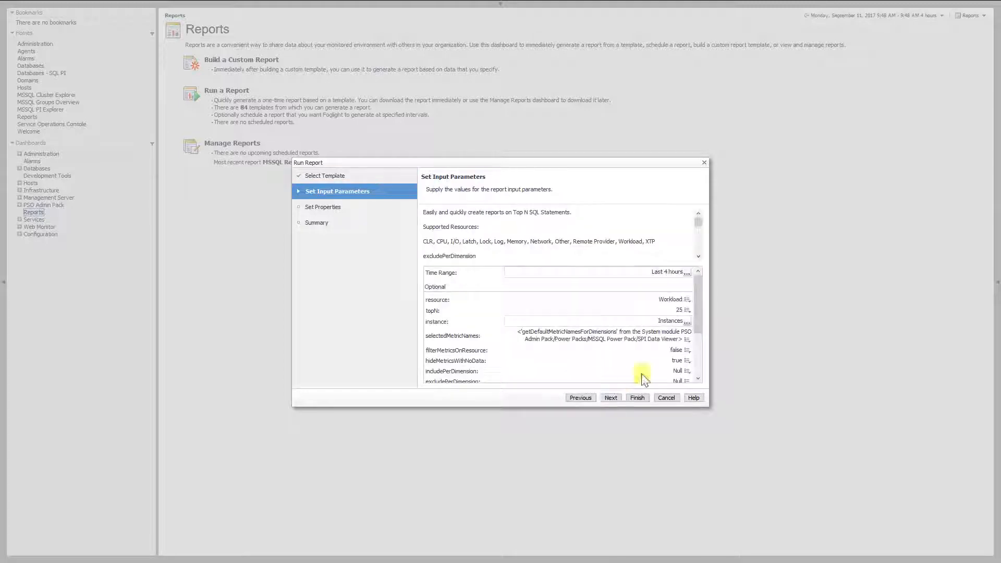
drag(699, 323, 707, 361)
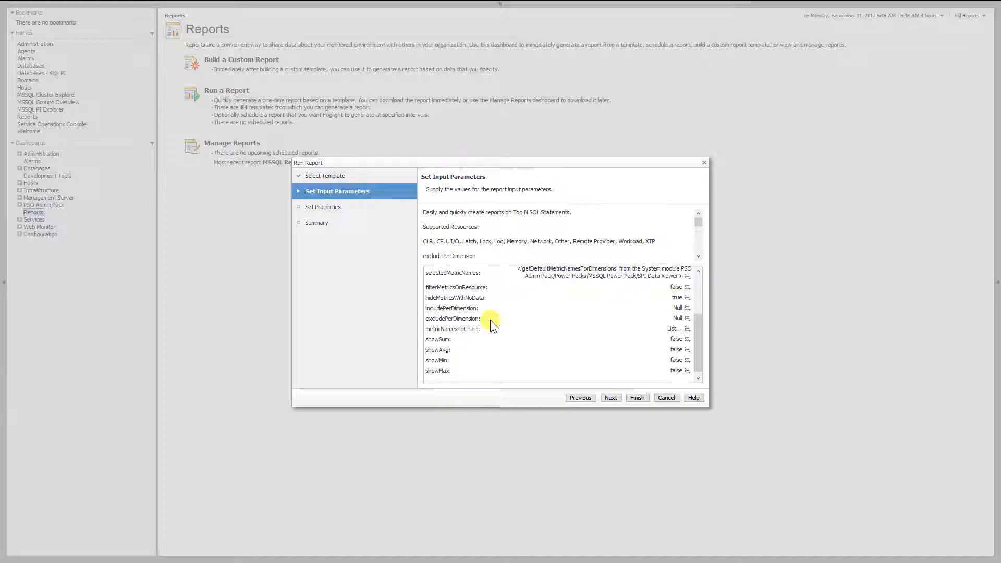
double_click(459, 308)
double_click(479, 319)
double_click(480, 329)
scroll(554, 335, up, 3)
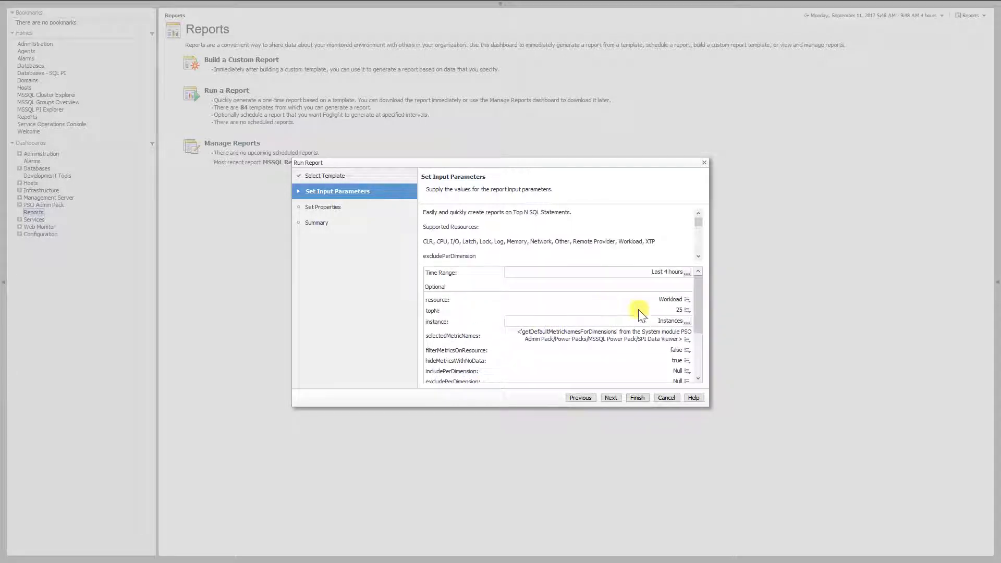
Generate the SQL statements report for instance WIN2012SQL1-SQL2012 and look through its chart and statement table.
click(687, 322)
click(710, 376)
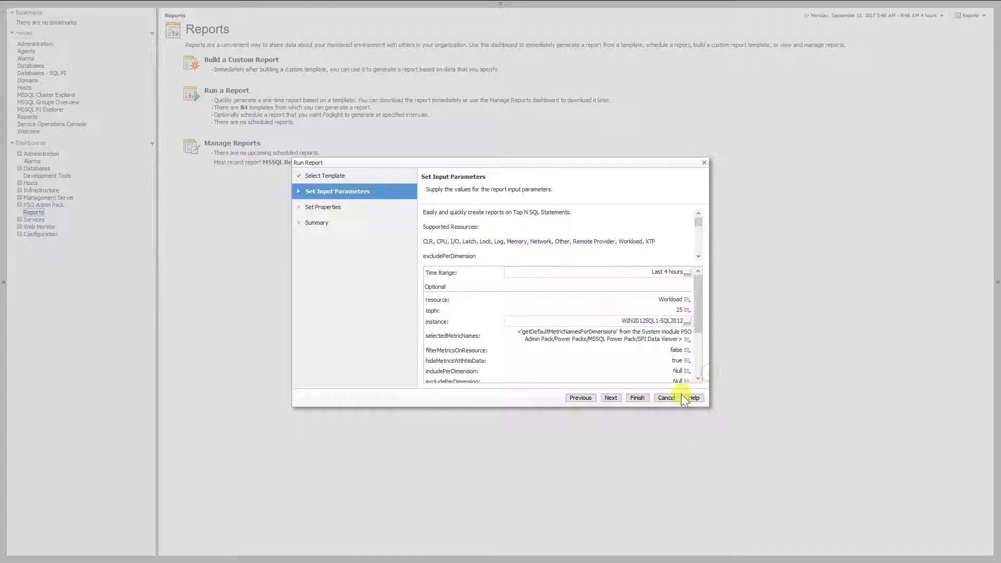
click(637, 398)
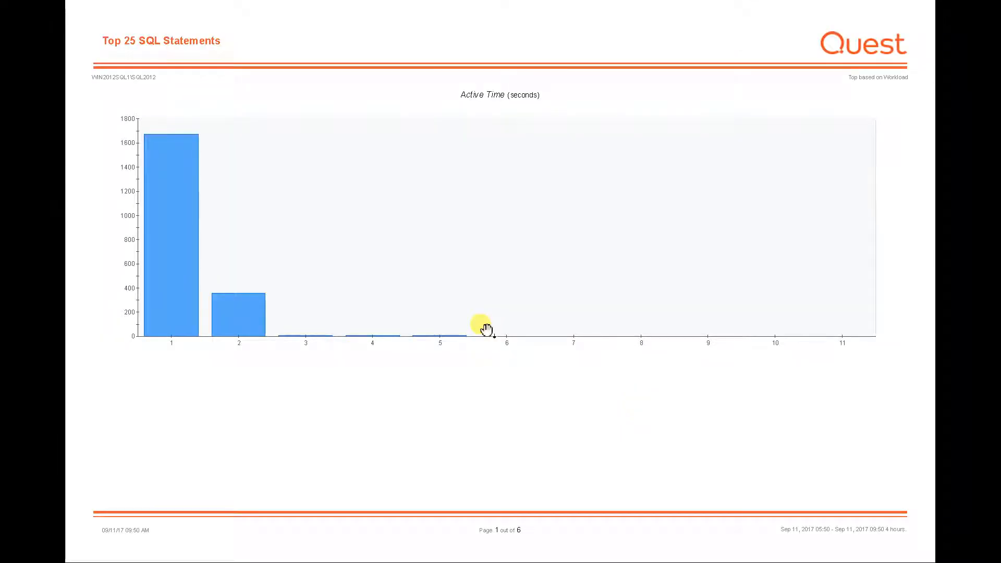
click(486, 330)
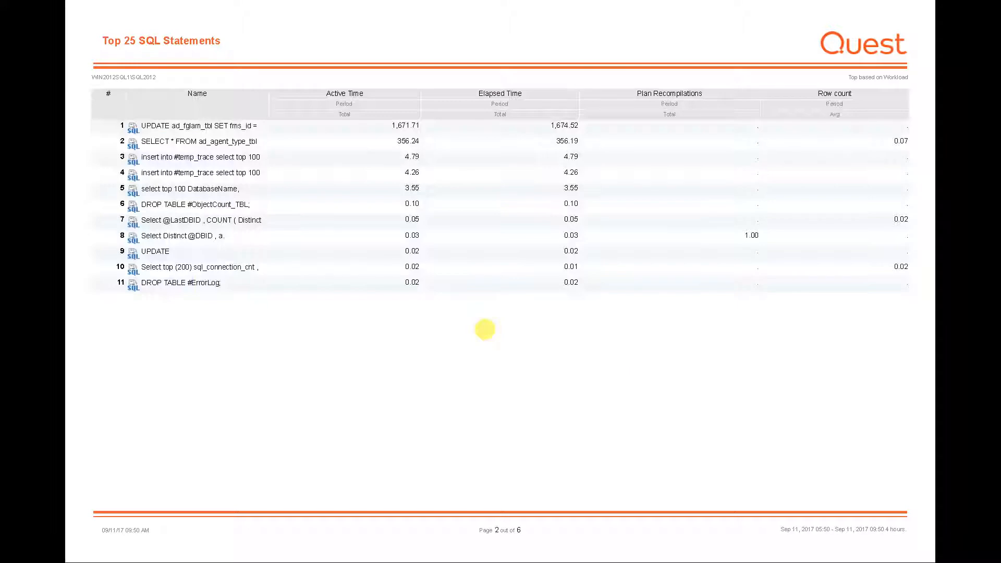
click(485, 329)
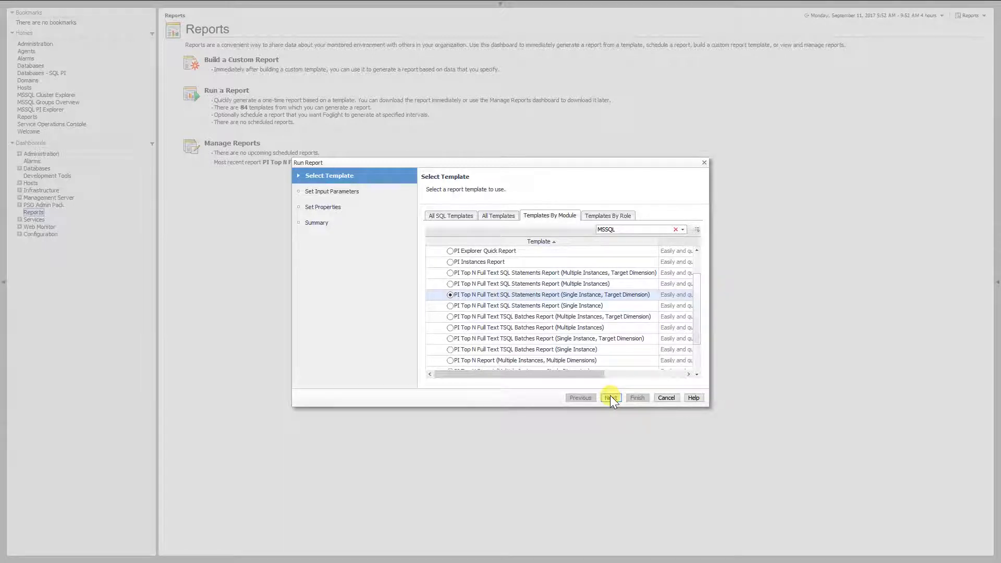
For the PI Top N Full Text SQL Statements Report (Single Instance, Target Dimension), set targetDimension to Databases and targetDimensionValue to master.
click(610, 398)
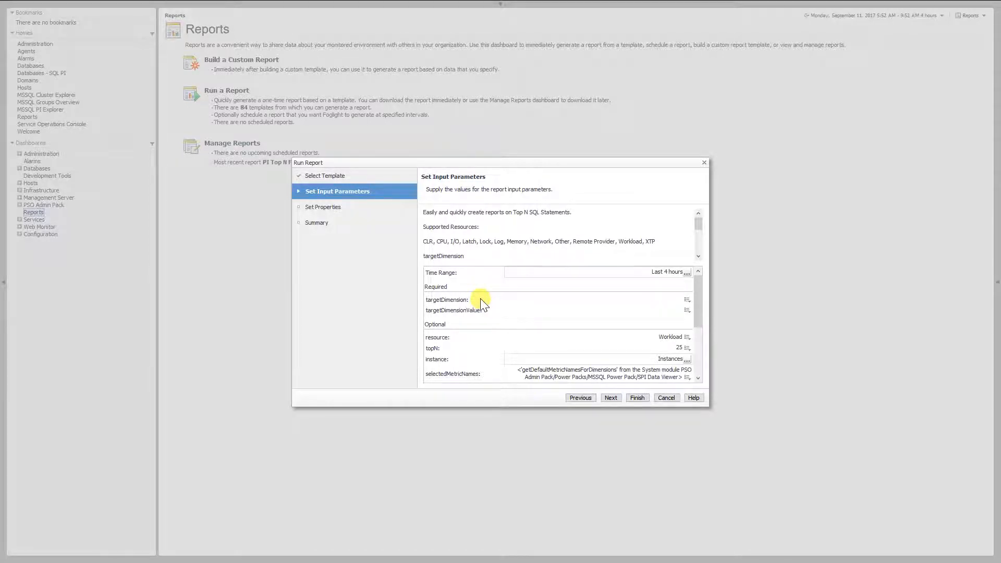
double_click(463, 298)
double_click(466, 311)
click(687, 301)
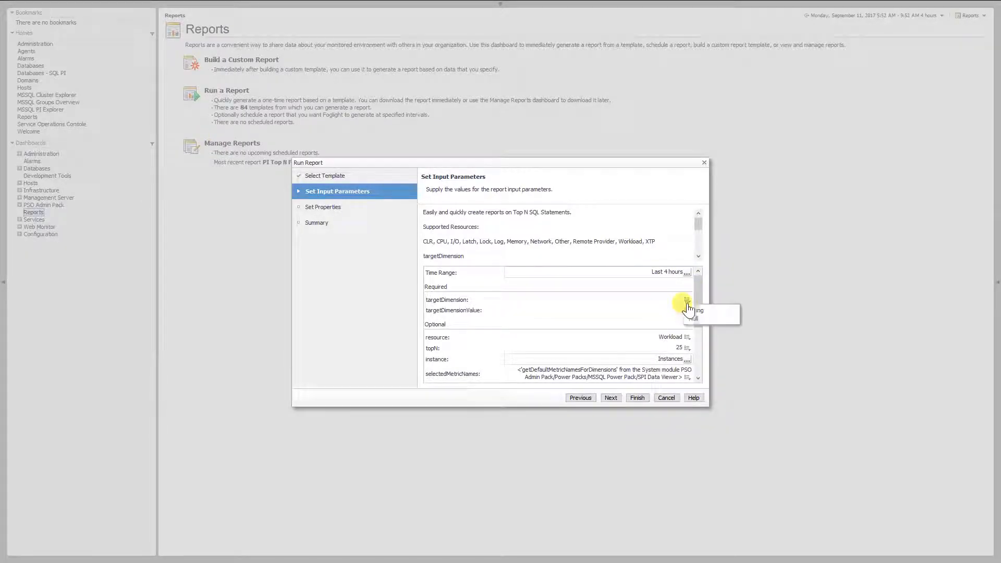
click(693, 311)
text(Databases)
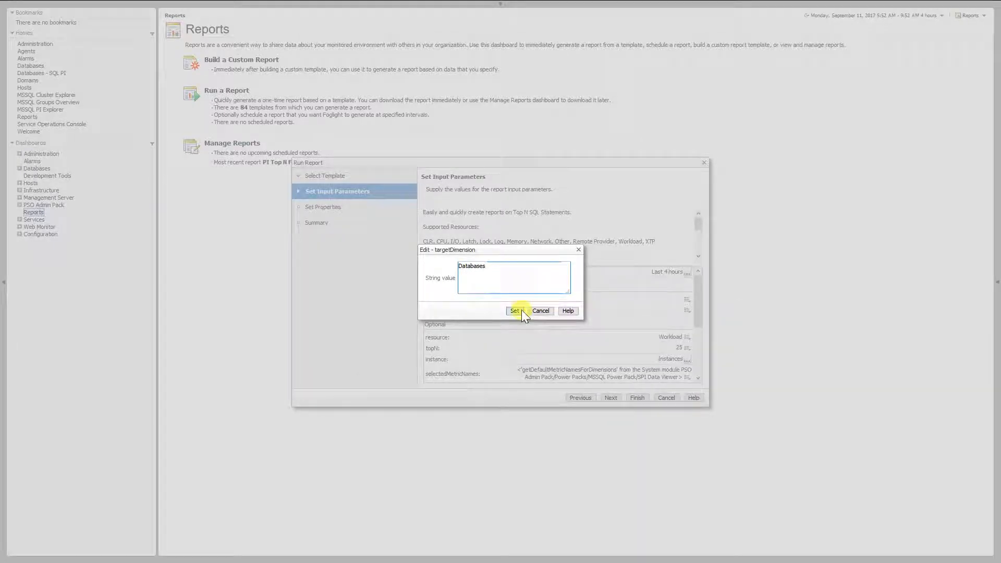
click(514, 311)
click(687, 312)
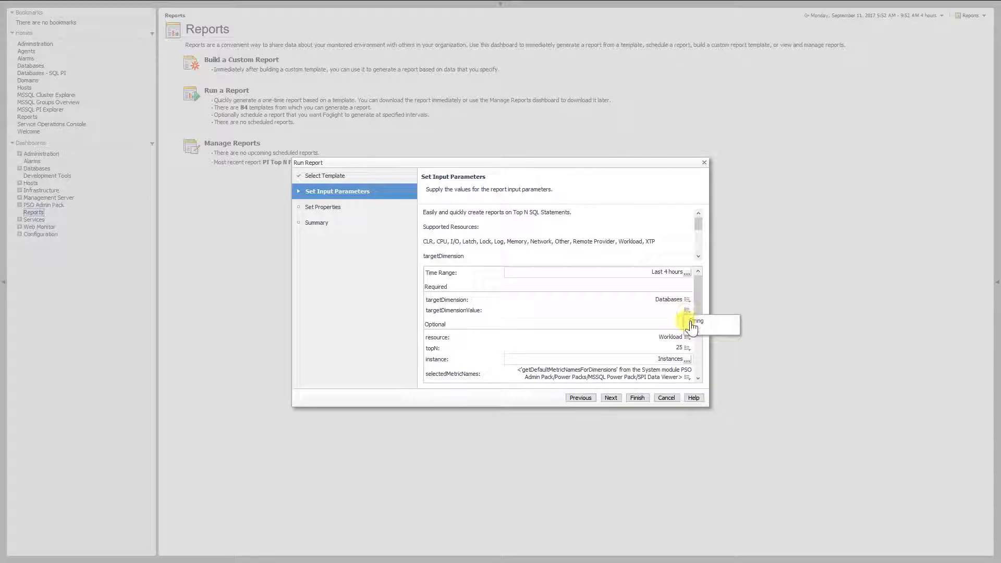
click(688, 321)
text(master)
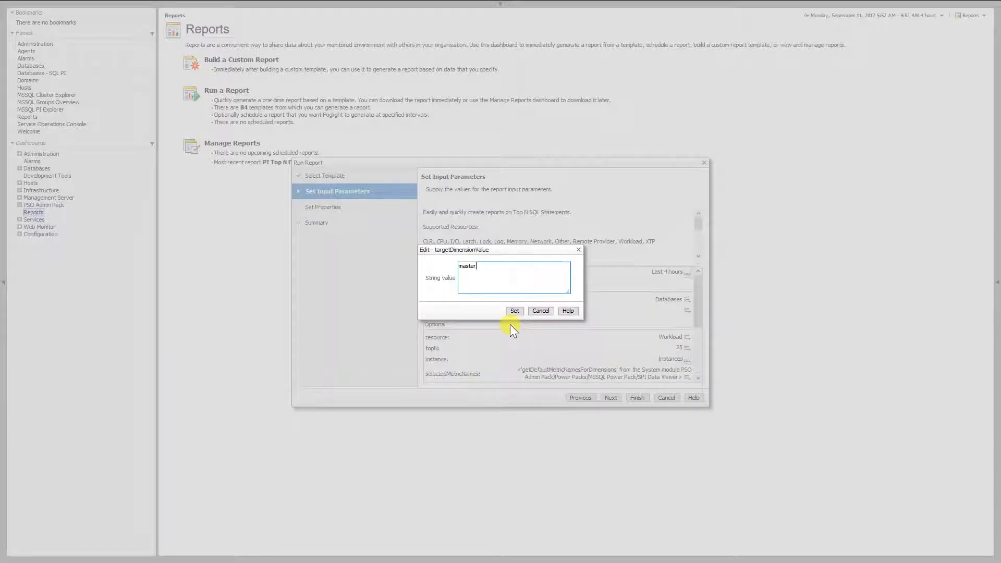
click(515, 310)
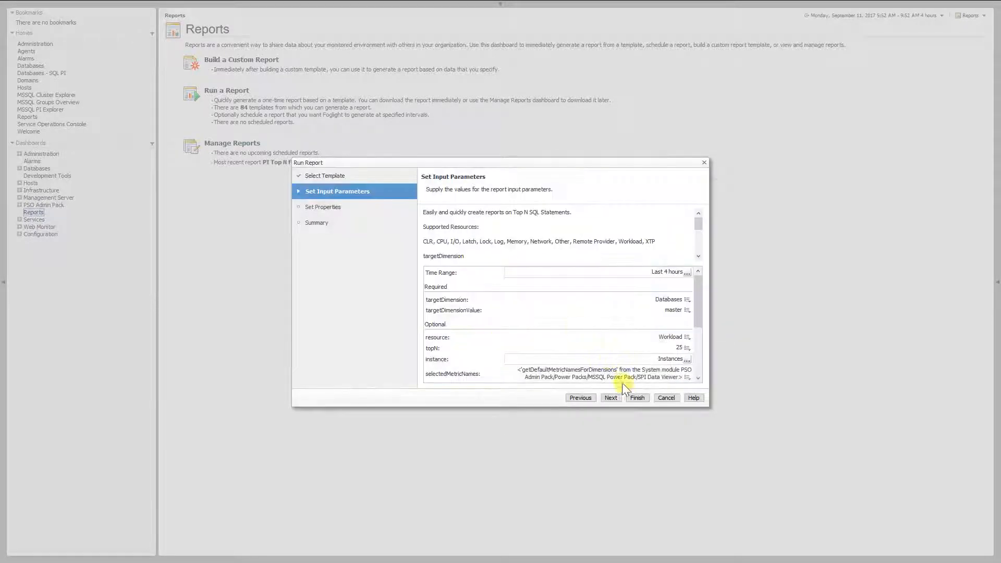
Set the instance to WIN2012SQL1-SQL2012 and generate the SQL statements report filtered to the master database.
click(687, 359)
click(709, 413)
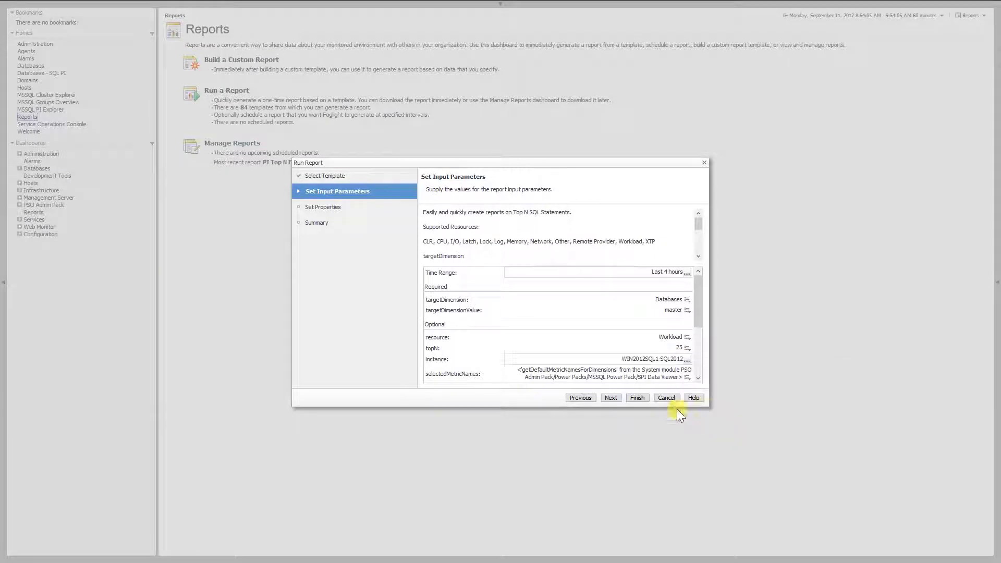
click(637, 398)
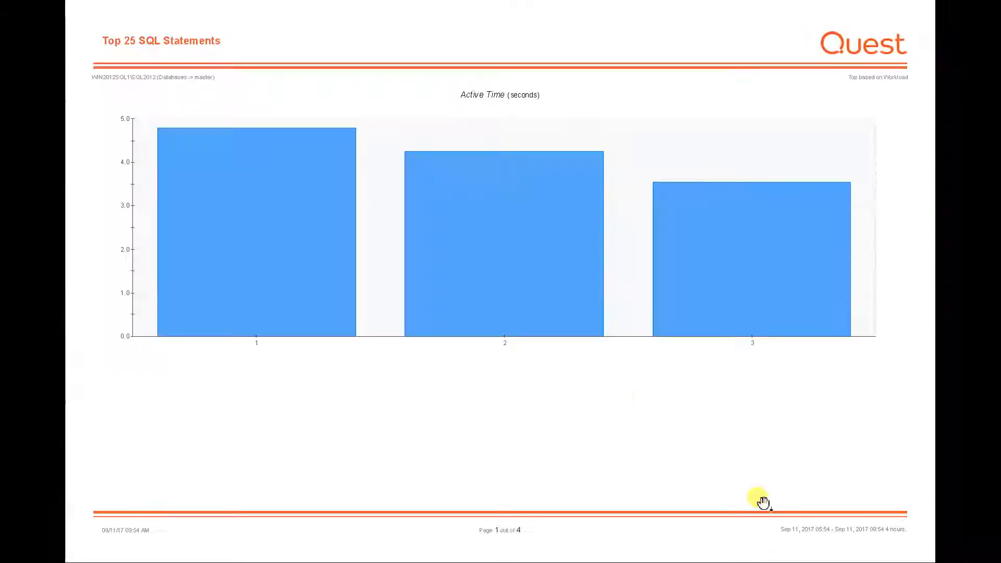
click(763, 502)
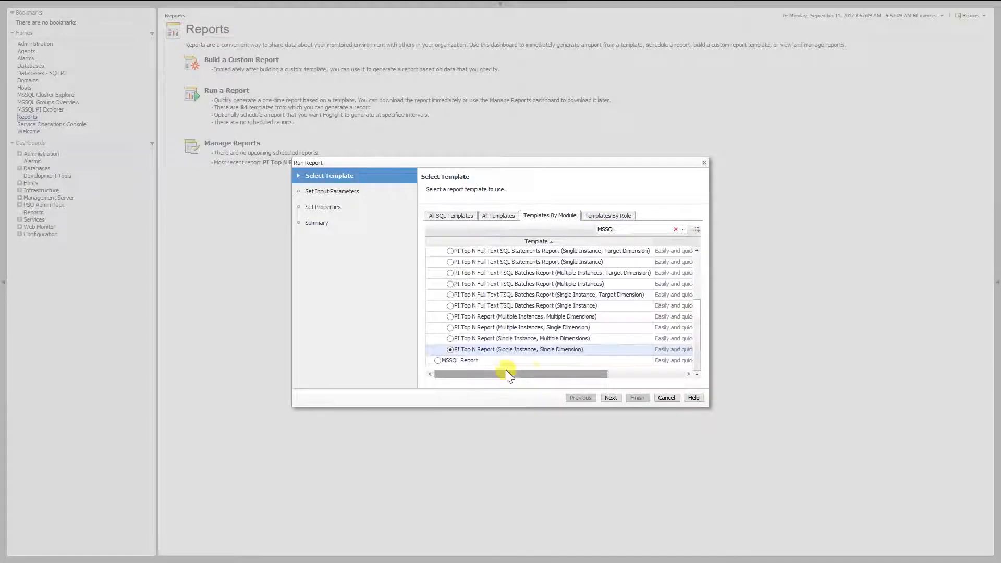
Use the PI Top N Report (Single Instance, Single Dimension) template and set its dimension to Users.
click(610, 397)
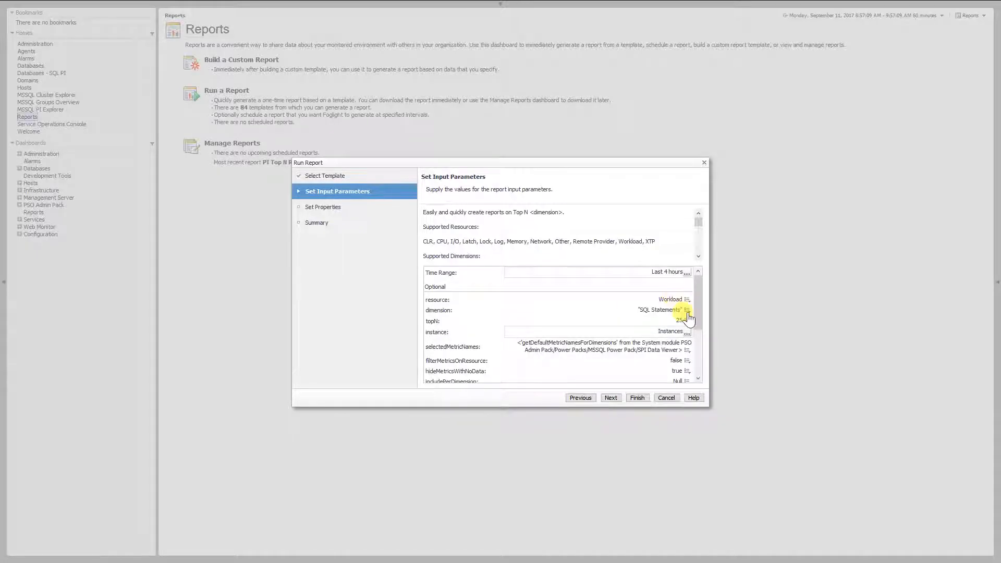
click(687, 319)
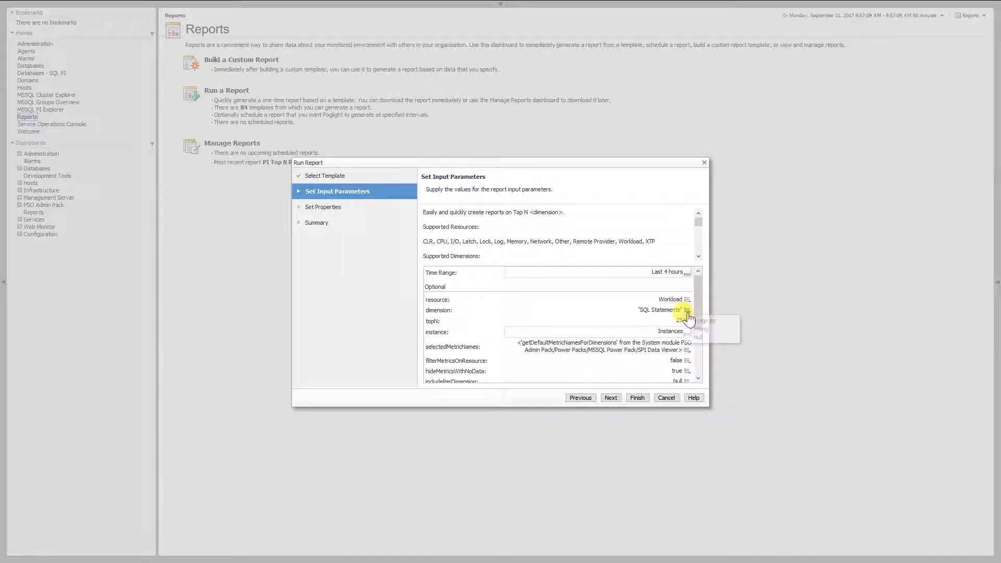
click(700, 330)
text(Users)
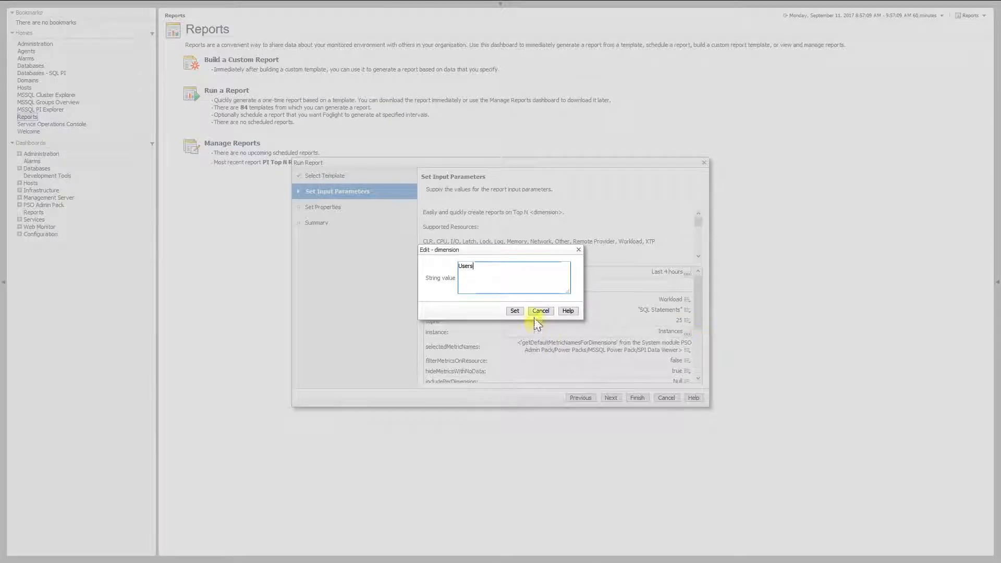
click(515, 310)
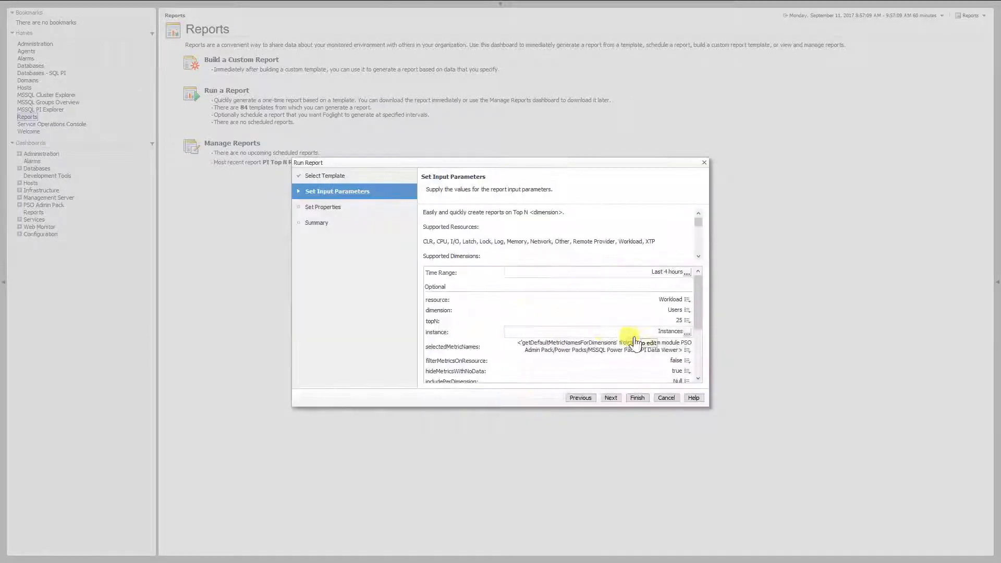
Generate the top users report for instance WIN2012SQL1-SQL2012 and view its chart and user table.
click(687, 332)
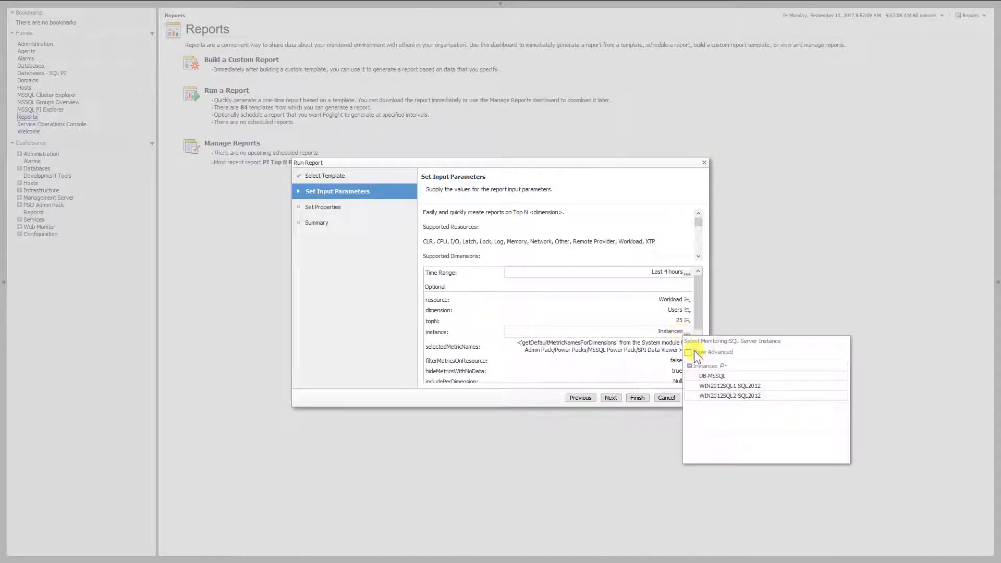
click(710, 386)
click(635, 398)
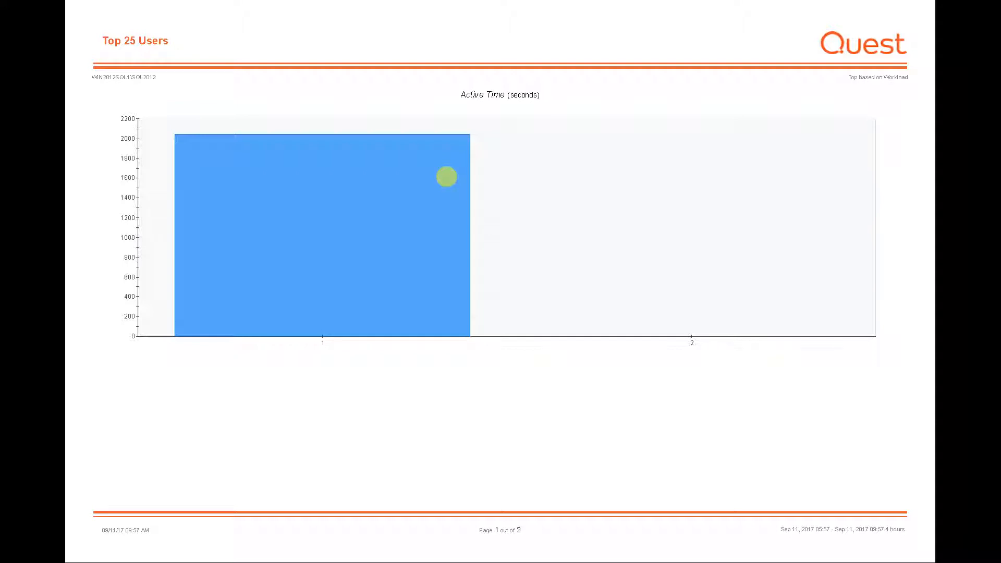
scroll(447, 176, down, 1)
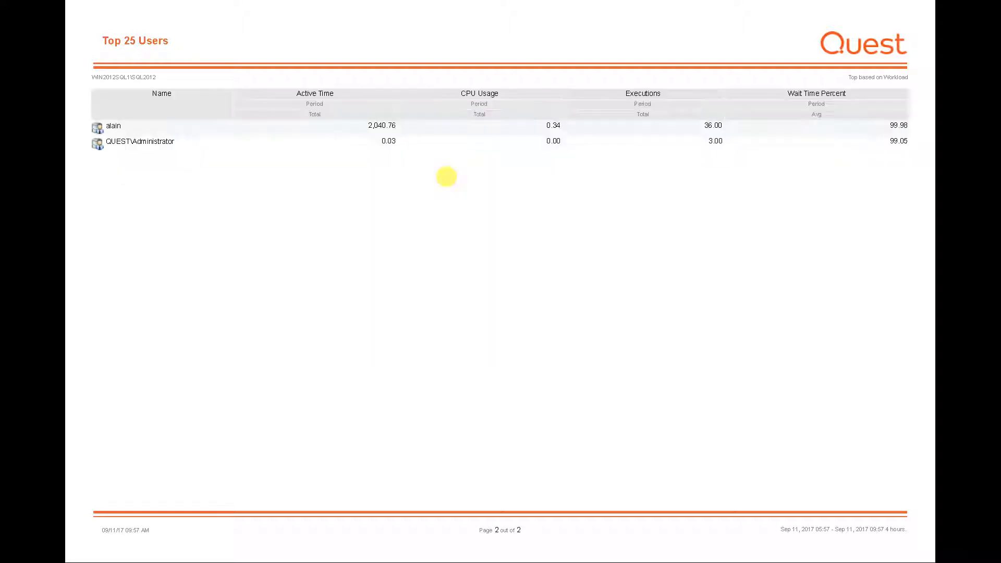